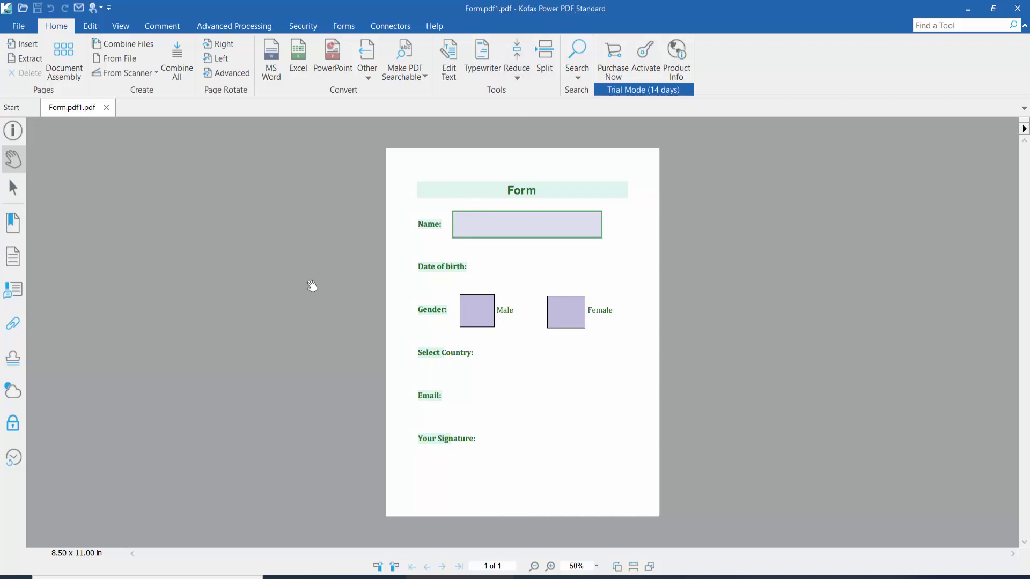
{"action": "scroll", "coordinate": [312, 286], "scroll_direction": "up", "scroll_amount": 2, "text": "ctrl"}
{"action": "scroll", "coordinate": [386, 305], "scroll_direction": "up", "scroll_amount": 2}
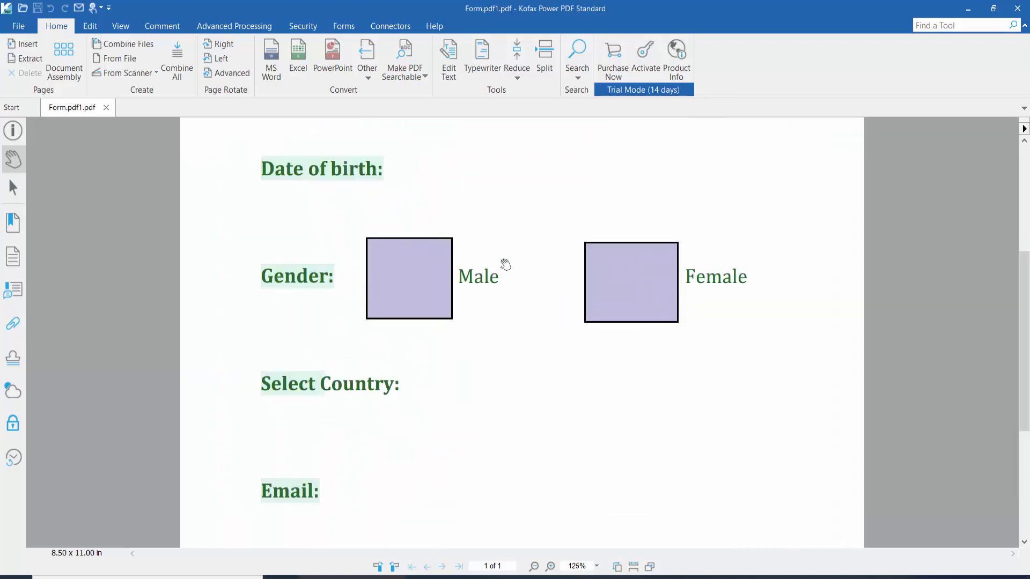
{"action": "scroll", "coordinate": [502, 264], "scroll_direction": "down", "scroll_amount": 3}
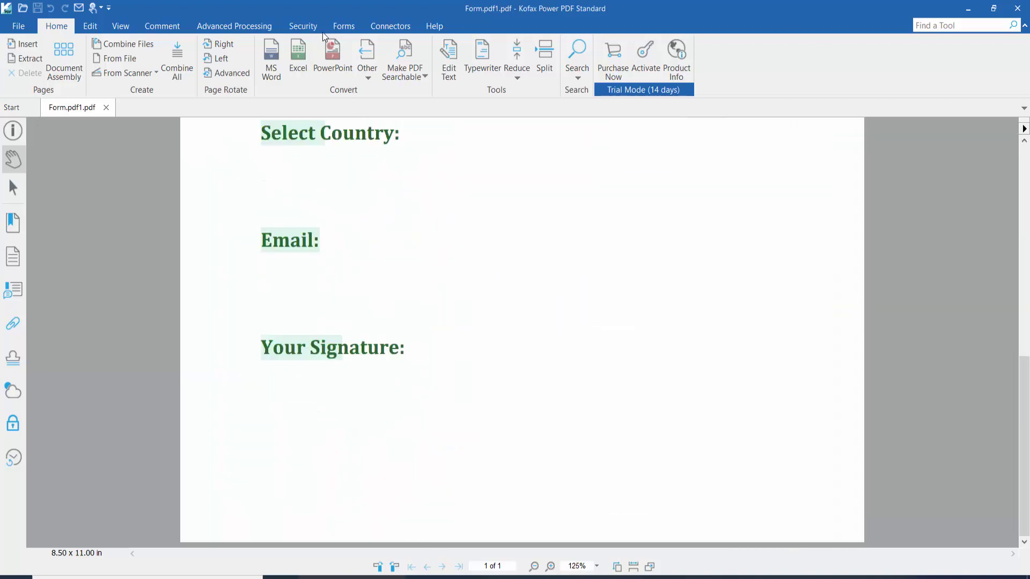
Draw a digital signature field next to the Your Signature label and dismiss its properties.
{"action": "left_click", "coordinate": [339, 28]}
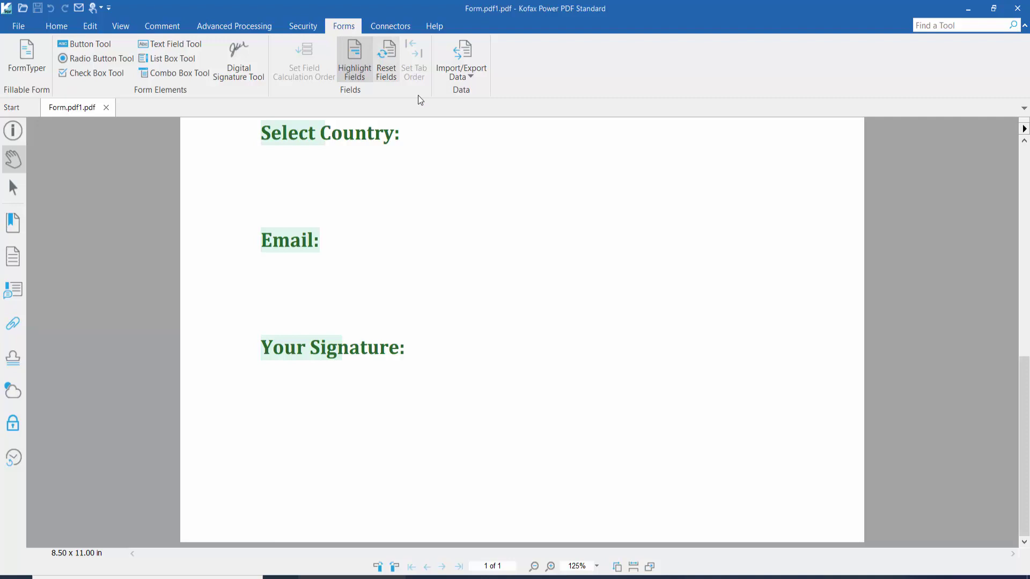
{"action": "left_click", "coordinate": [236, 78]}
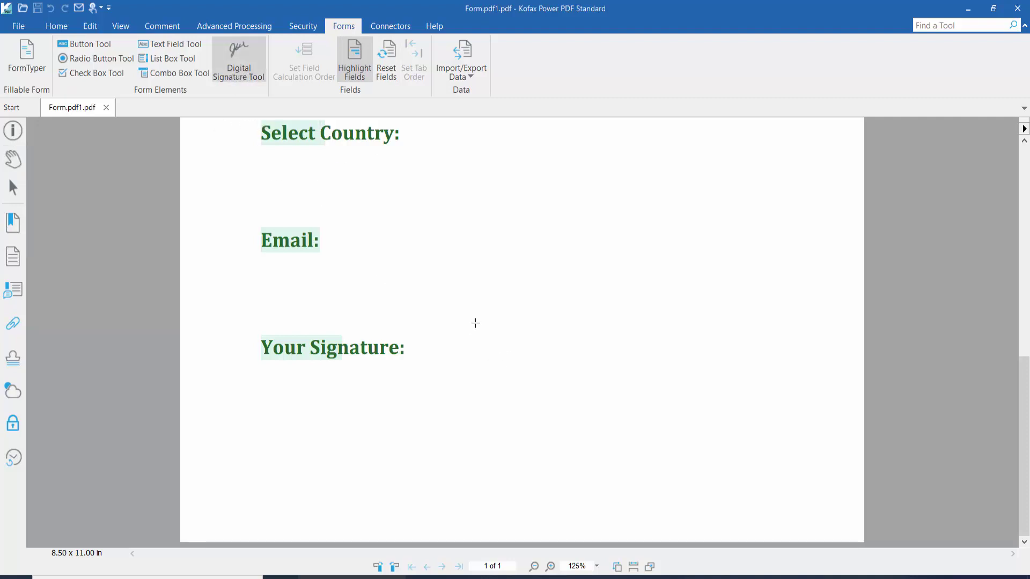
{"action": "left_click_drag", "start_coordinate": [465, 308], "coordinate": [705, 401]}
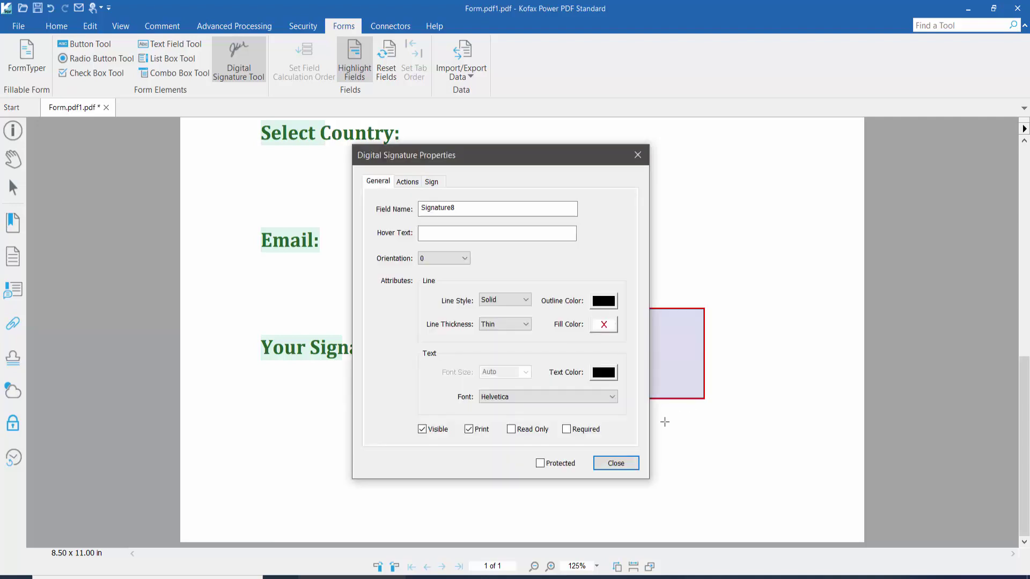
{"action": "left_click", "coordinate": [616, 464]}
In the field's Properties, keep the outline colour, and choose green text and Times Bold-Italic font.
{"action": "right_click", "coordinate": [572, 353]}
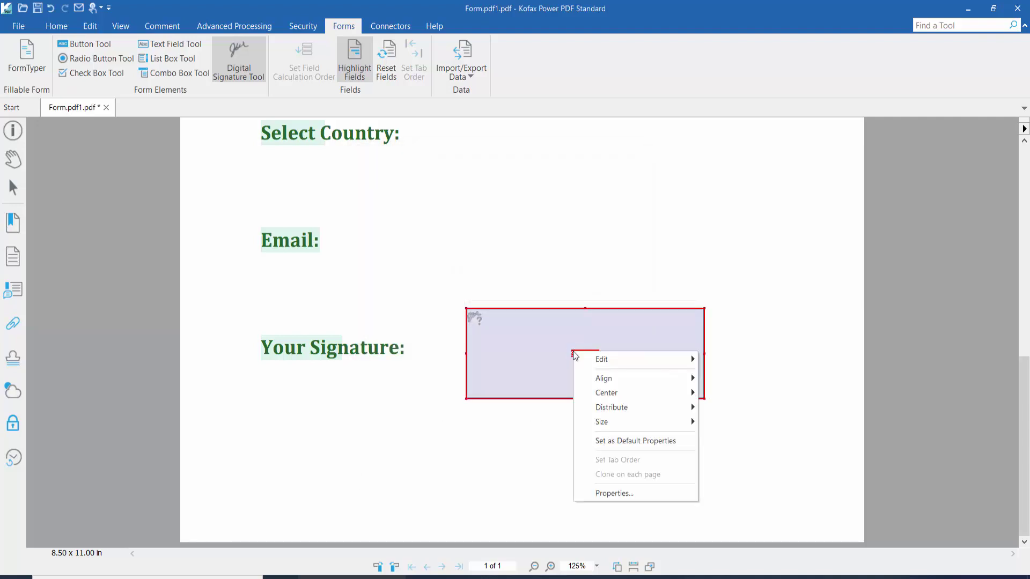
{"action": "left_click", "coordinate": [612, 490]}
{"action": "left_click_drag", "start_coordinate": [407, 155], "coordinate": [221, 134]}
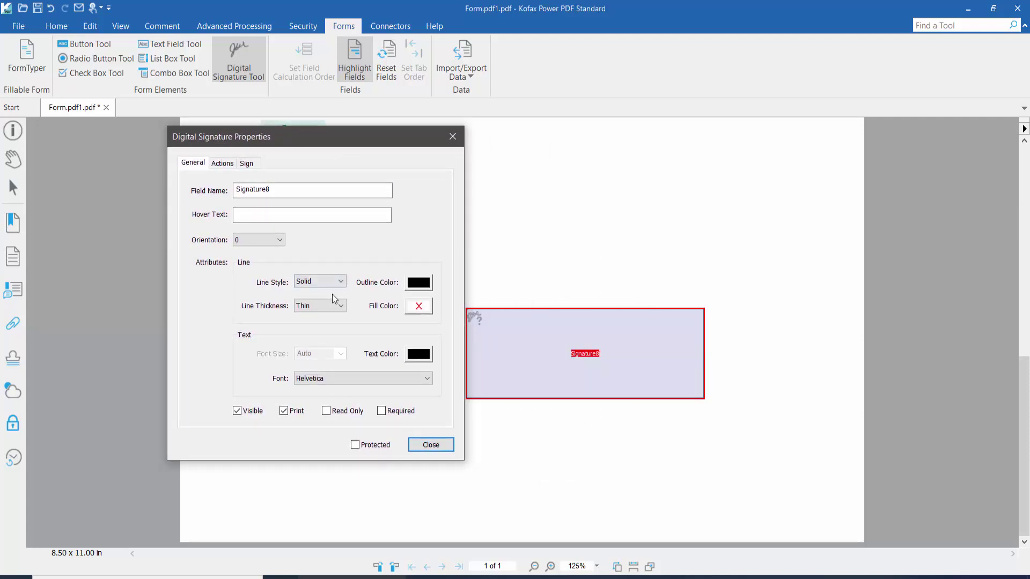
{"action": "left_click", "coordinate": [418, 282]}
{"action": "left_click", "coordinate": [419, 282]}
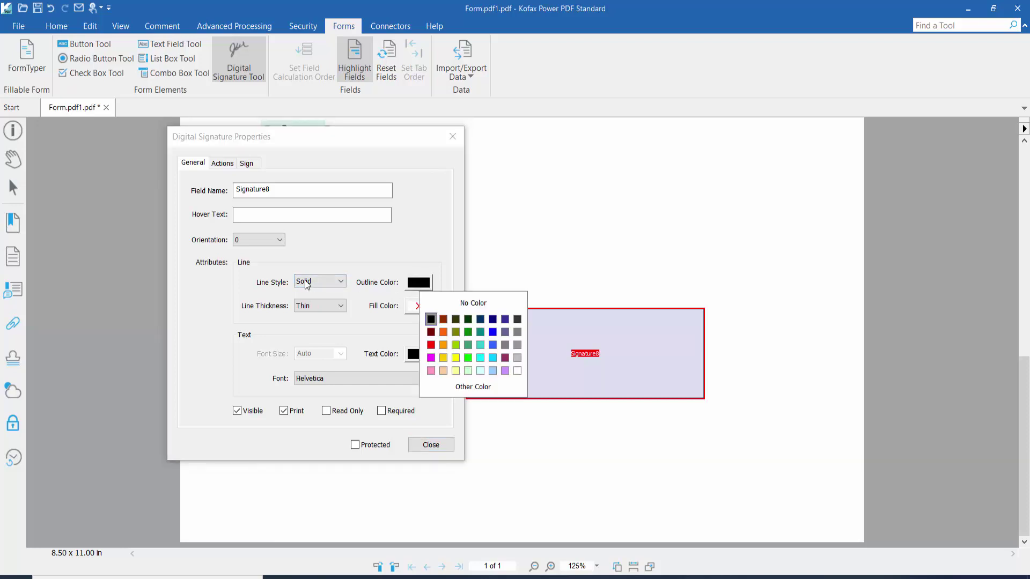
{"action": "left_click", "coordinate": [377, 319]}
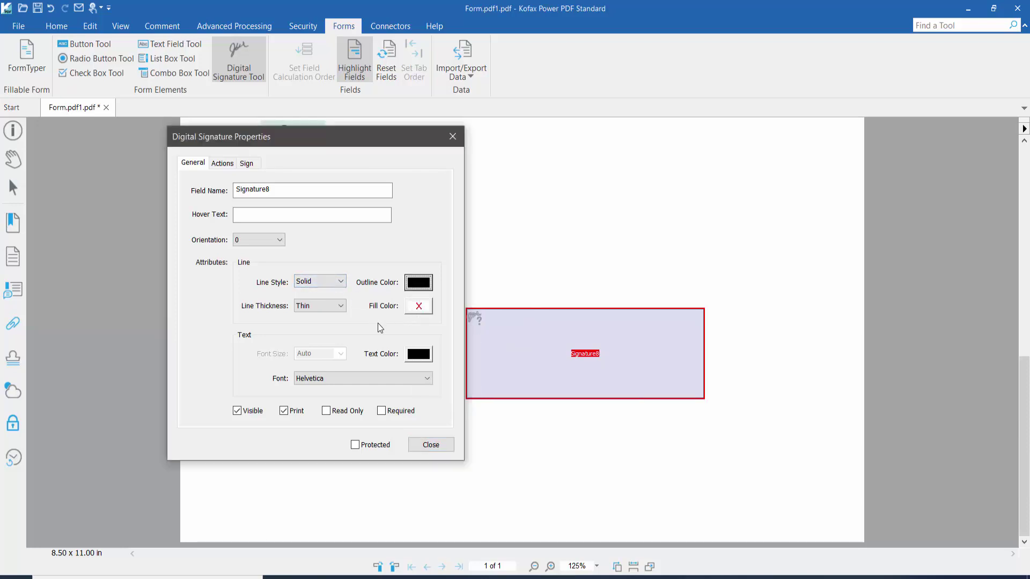
{"action": "left_click", "coordinate": [418, 354]}
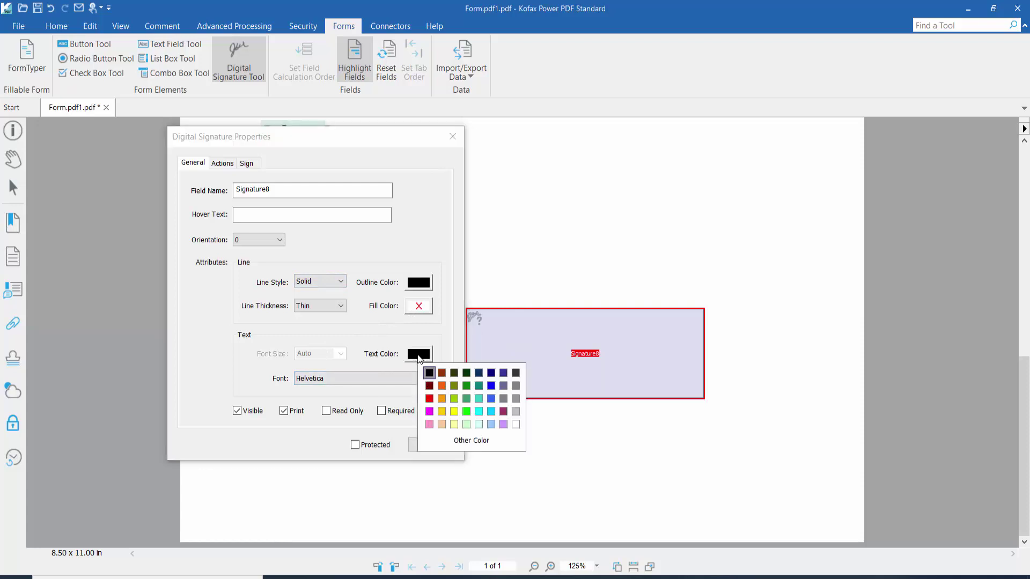
{"action": "left_click", "coordinate": [465, 387]}
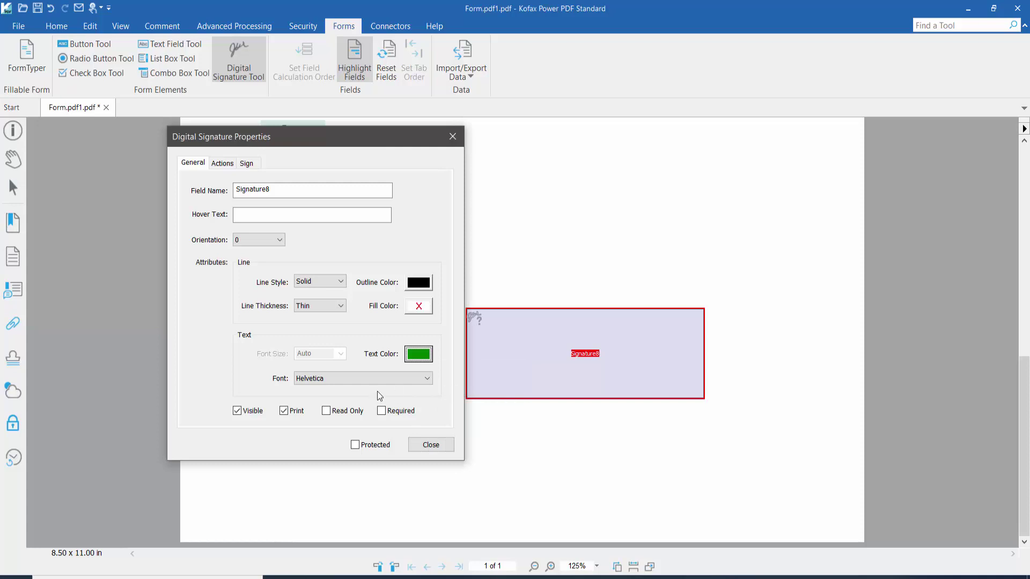
{"action": "left_click", "coordinate": [424, 379]}
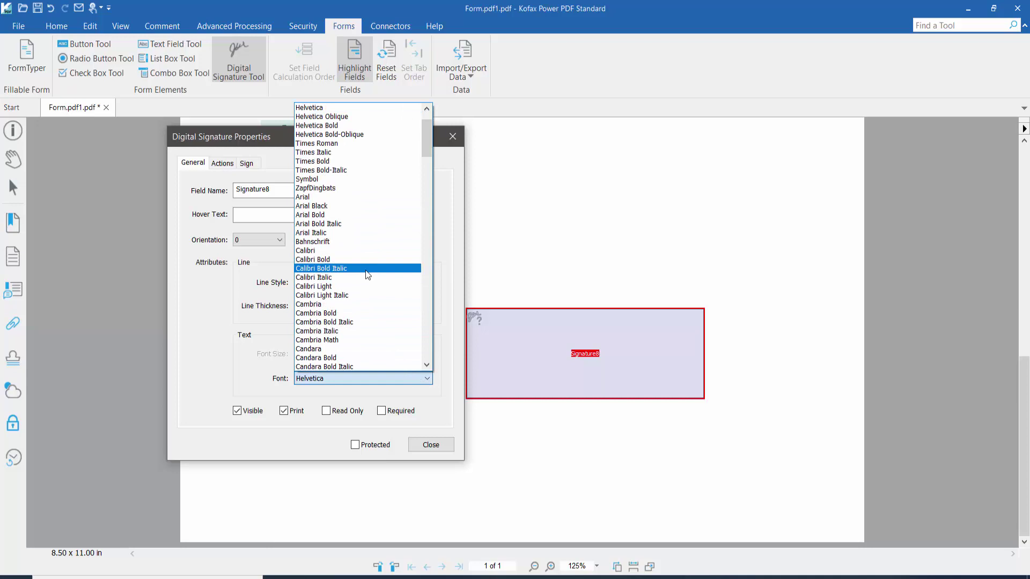
{"action": "left_click", "coordinate": [332, 171]}
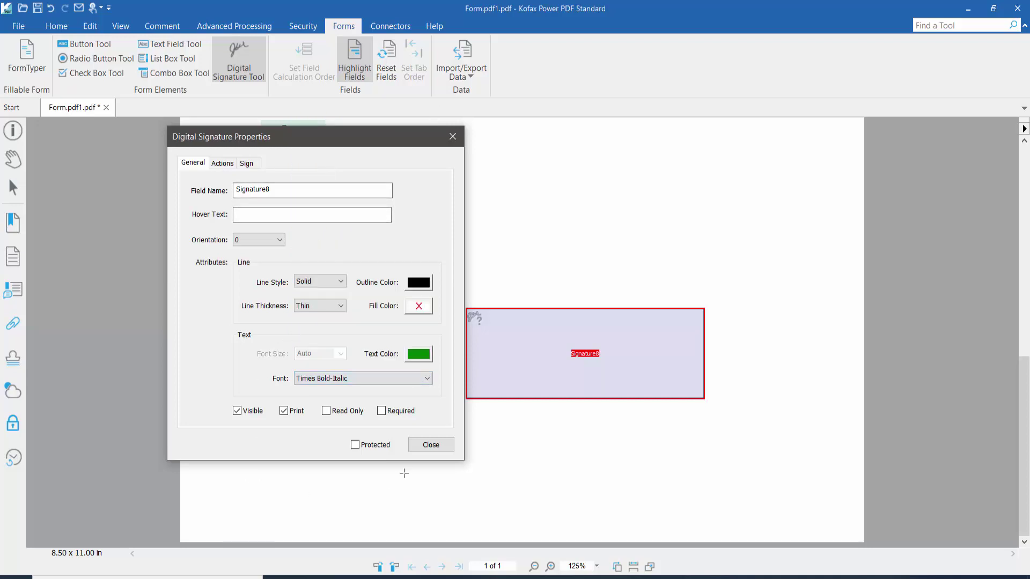
Close the field properties, switch to the Hand tool and click the unsigned signature field.
{"action": "left_click", "coordinate": [435, 445]}
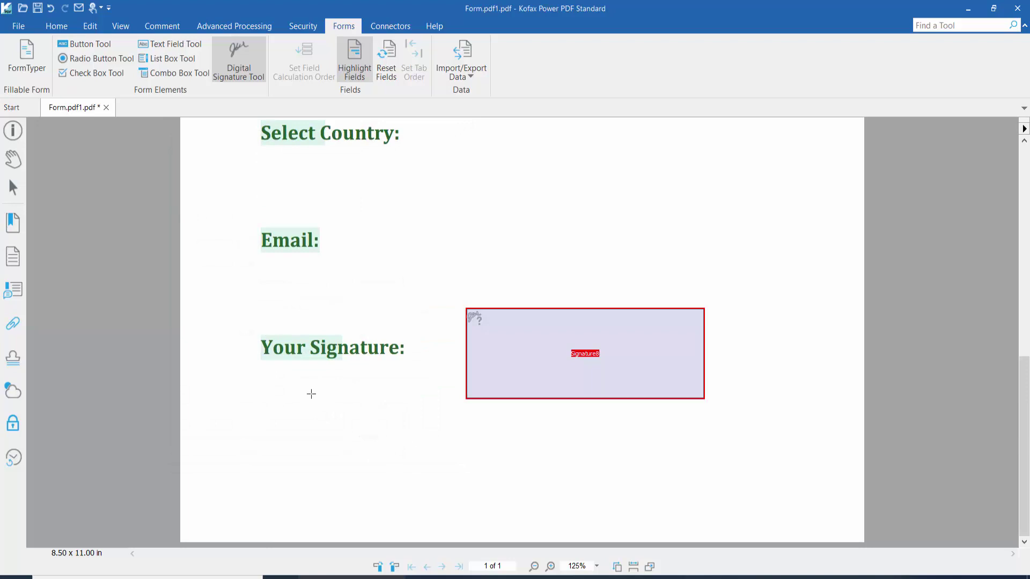
{"action": "left_click", "coordinate": [13, 159]}
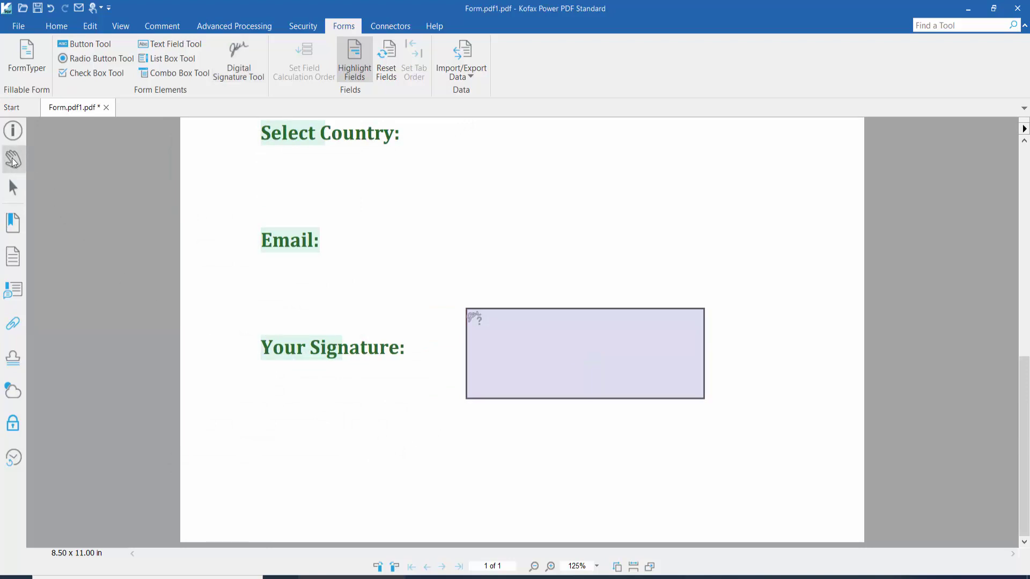
{"action": "left_click", "coordinate": [580, 354]}
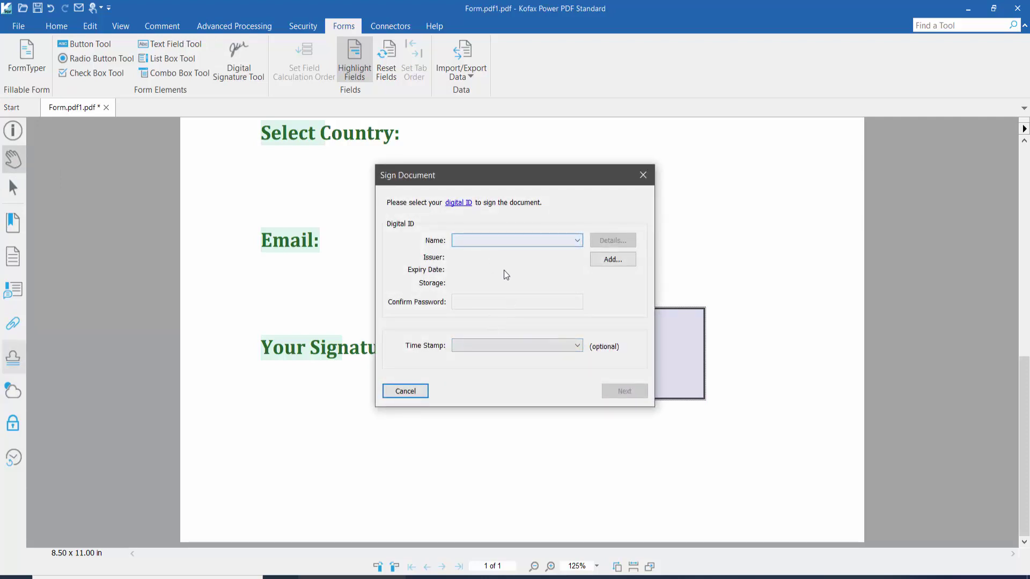
Add a new self-signed digital ID stored as a new PKCS#12 file.
{"action": "left_click", "coordinate": [614, 260]}
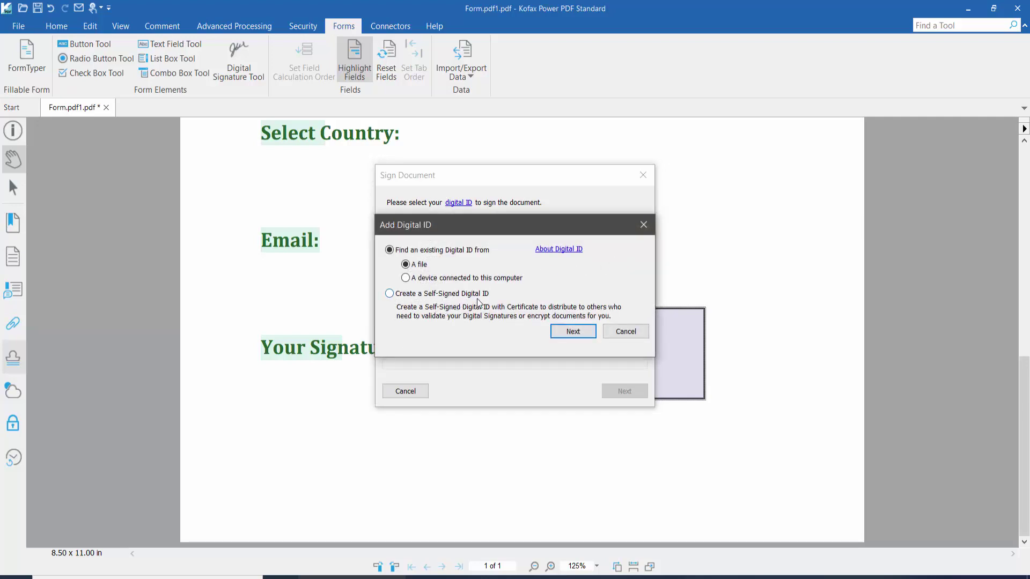
{"action": "left_click", "coordinate": [389, 294]}
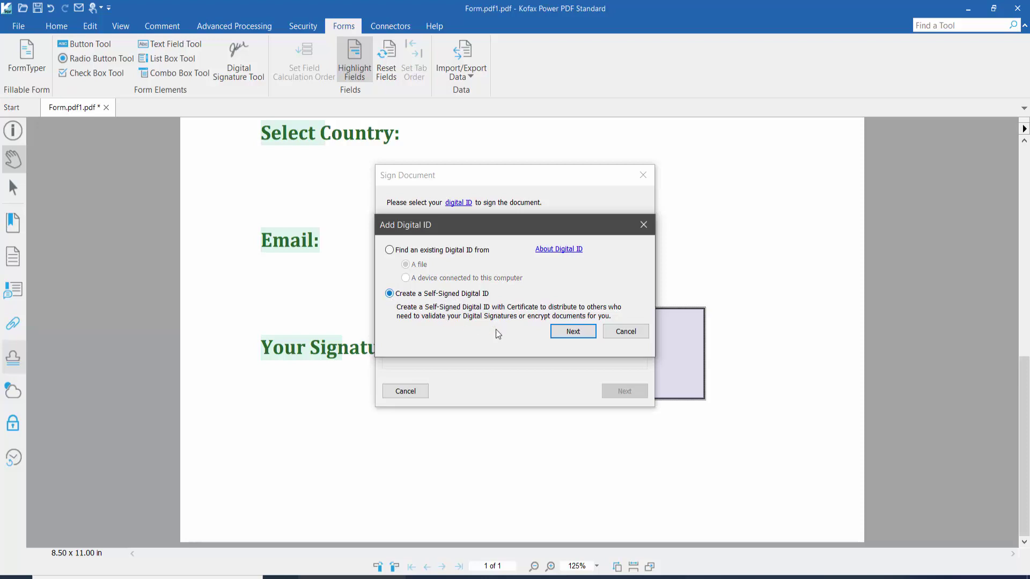
{"action": "left_click", "coordinate": [572, 332]}
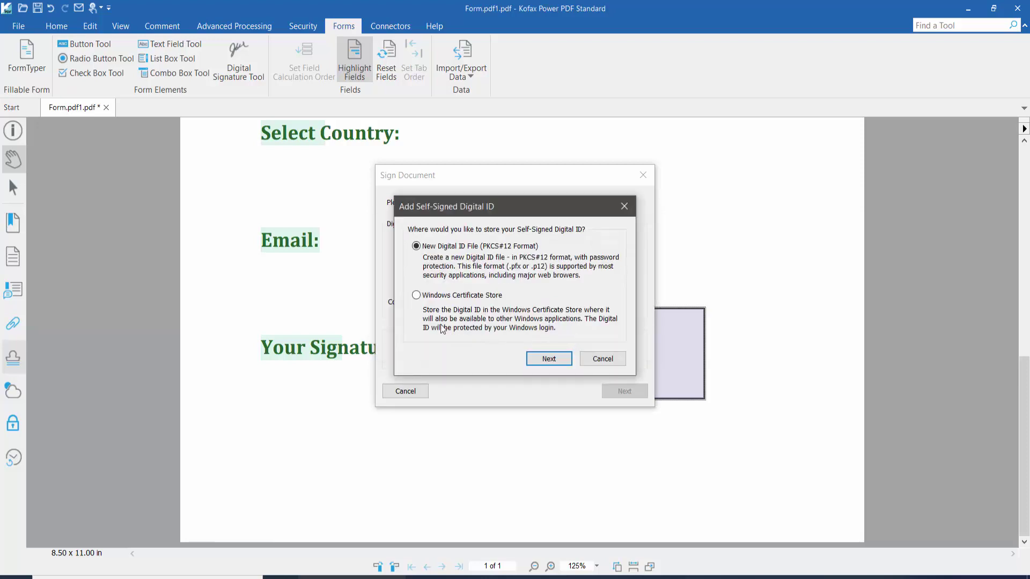
{"action": "left_click", "coordinate": [549, 359]}
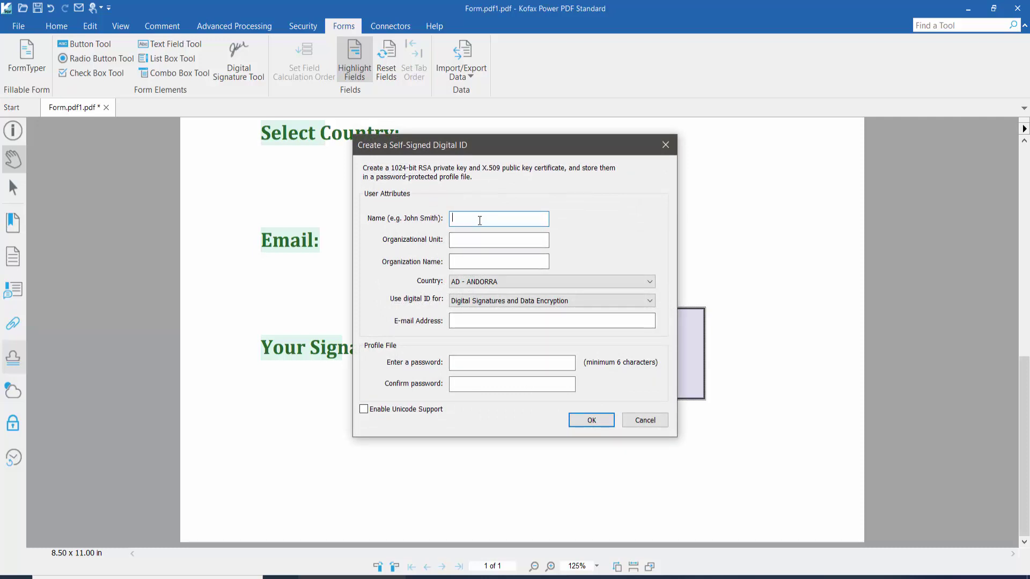
{"action": "type", "text": "sajib"}
{"action": "type", "text": "shekh"}
Enter the new digital ID's e-mail address, password and password confirmation.
{"action": "left_click", "coordinate": [483, 321]}
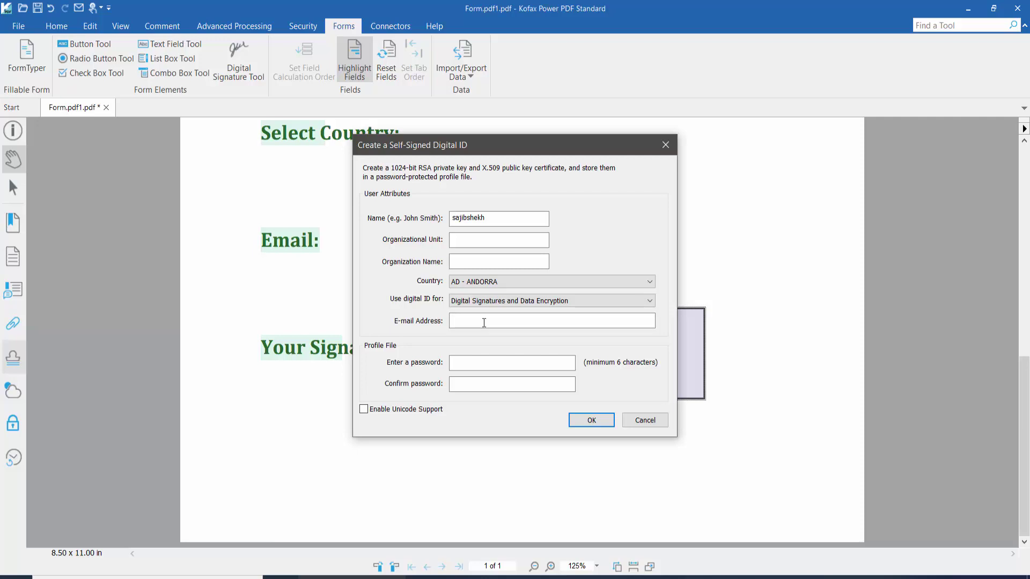
{"action": "type", "text": "How to create a digital signature in pdf using Kofax Power PDF"}
{"action": "key", "text": "ctrl+a"}
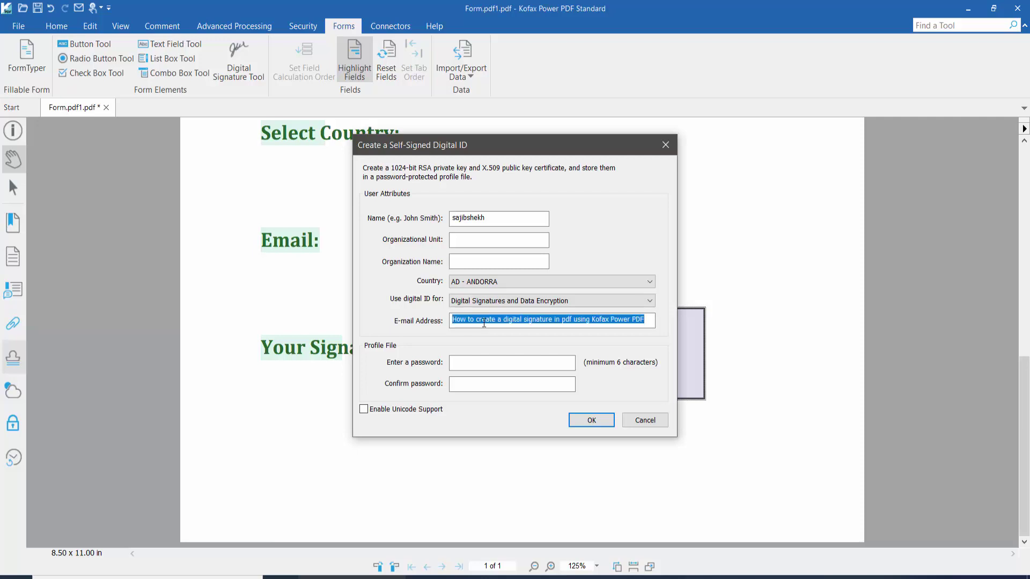
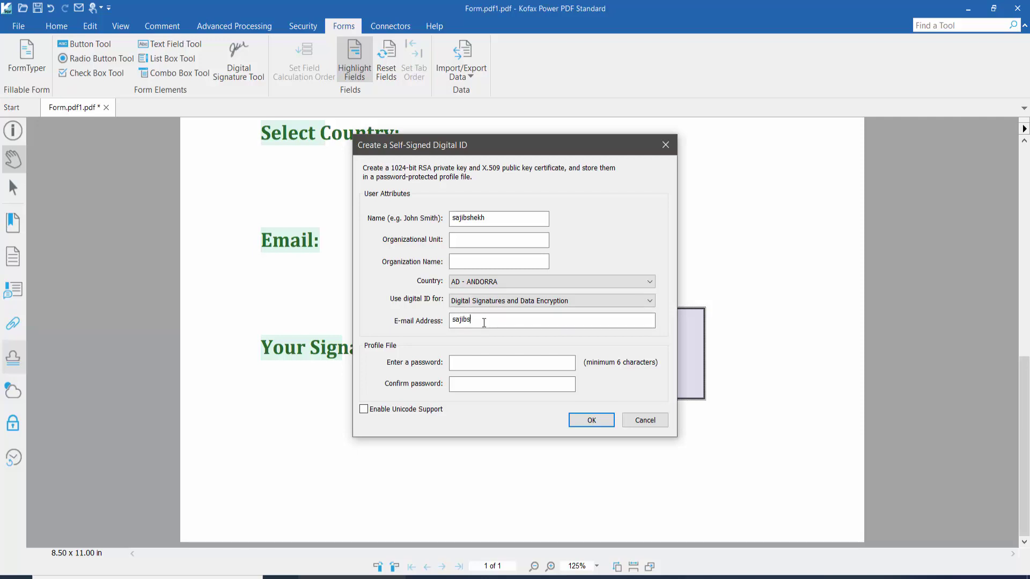
{"action": "left_click", "coordinate": [499, 366]}
{"action": "type", "text": "•••"}
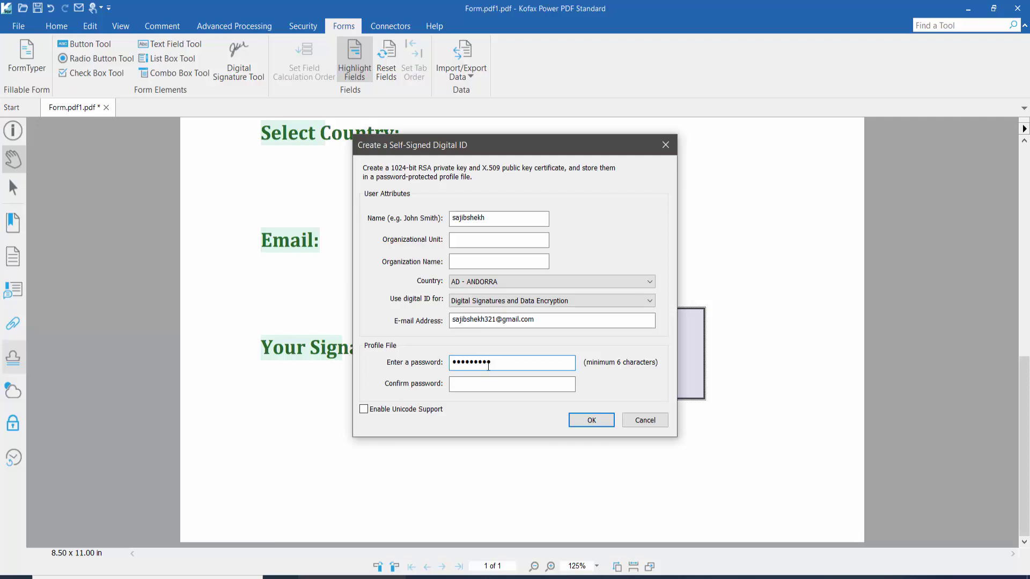
{"action": "left_click", "coordinate": [497, 382]}
{"action": "type", "text": "•••••"}
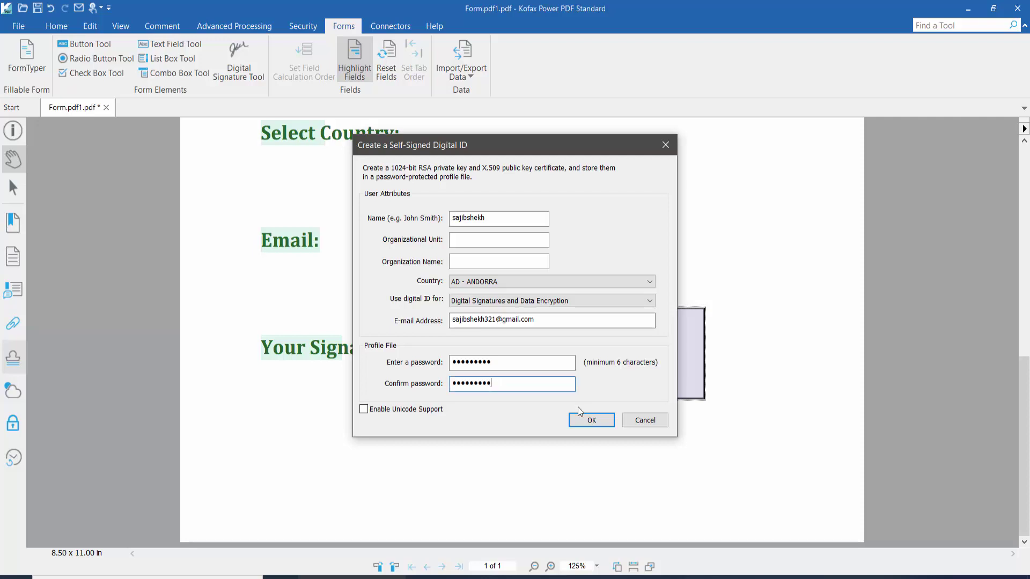
Create the ID and save its .pfx profile file to the Desktop.
{"action": "left_click", "coordinate": [590, 420]}
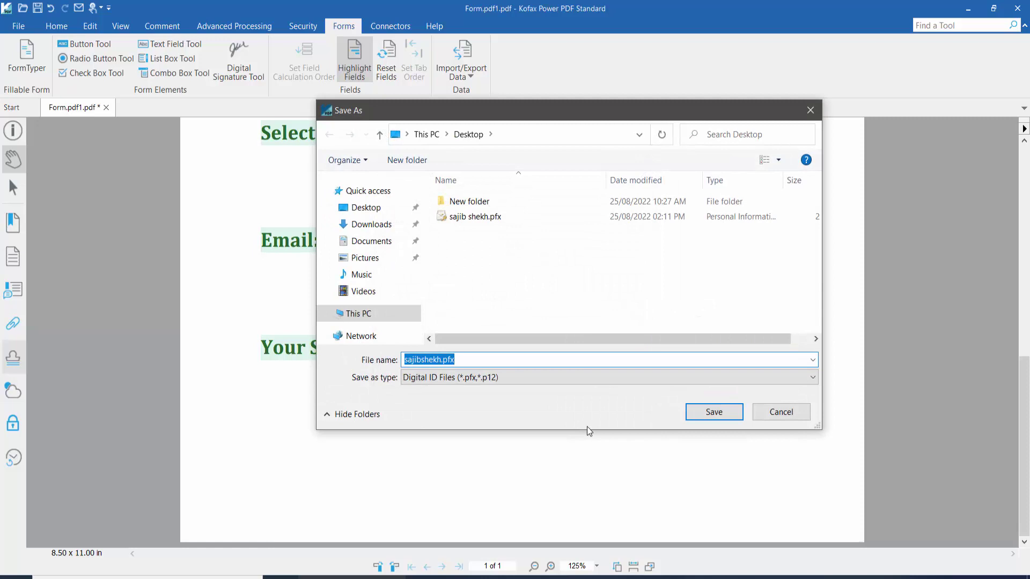
{"action": "left_click", "coordinate": [366, 208]}
{"action": "left_click", "coordinate": [474, 360]}
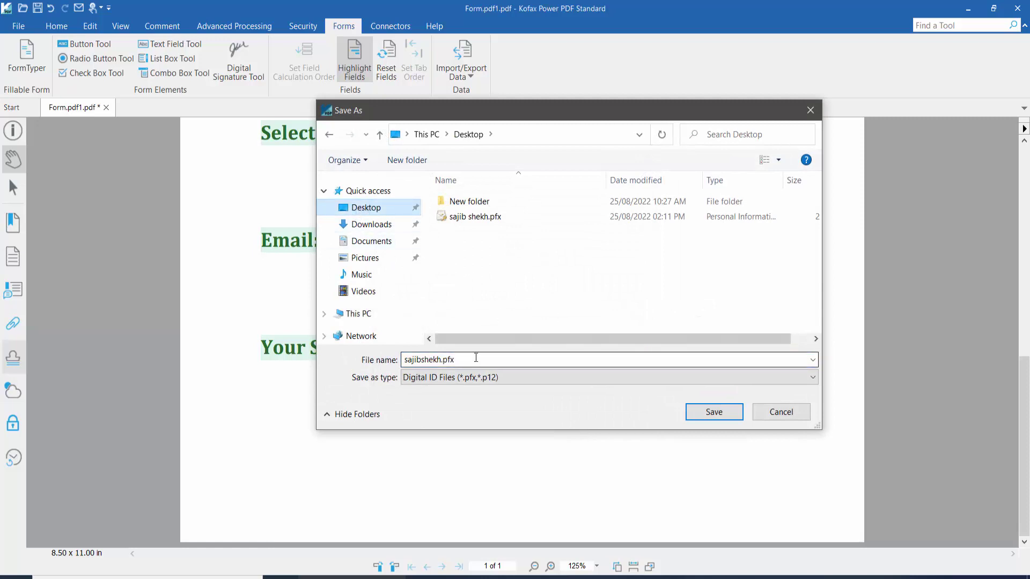
{"action": "double_click", "coordinate": [475, 359]}
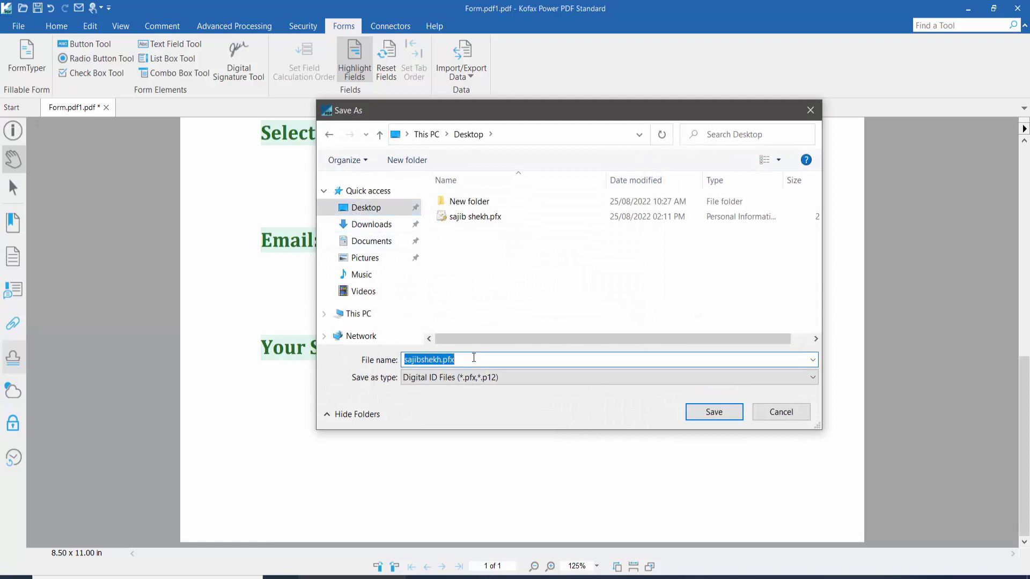
{"action": "left_click", "coordinate": [713, 412]}
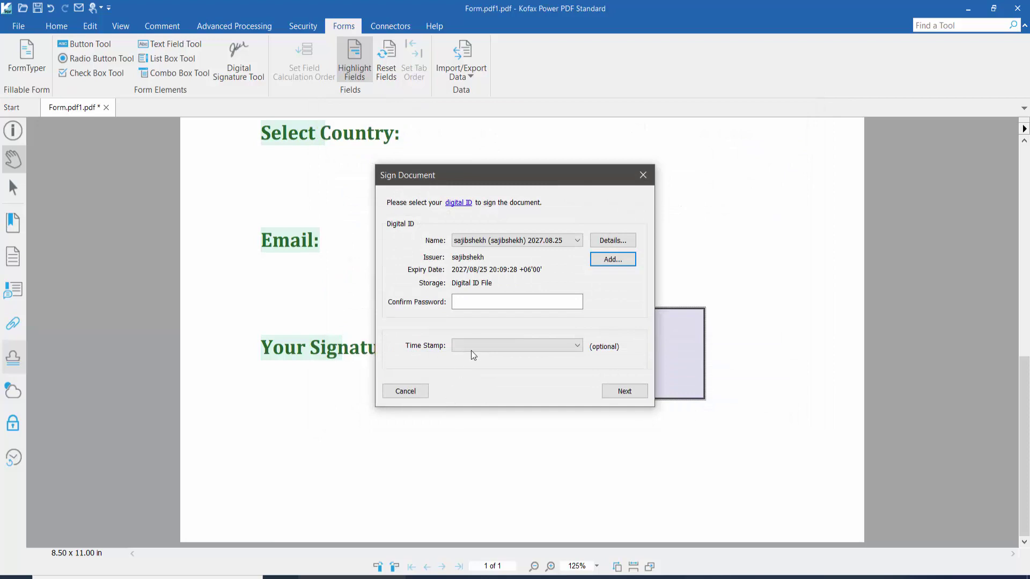
Enter the digital ID password and proceed to the signature appearance step.
{"action": "left_click", "coordinate": [481, 301]}
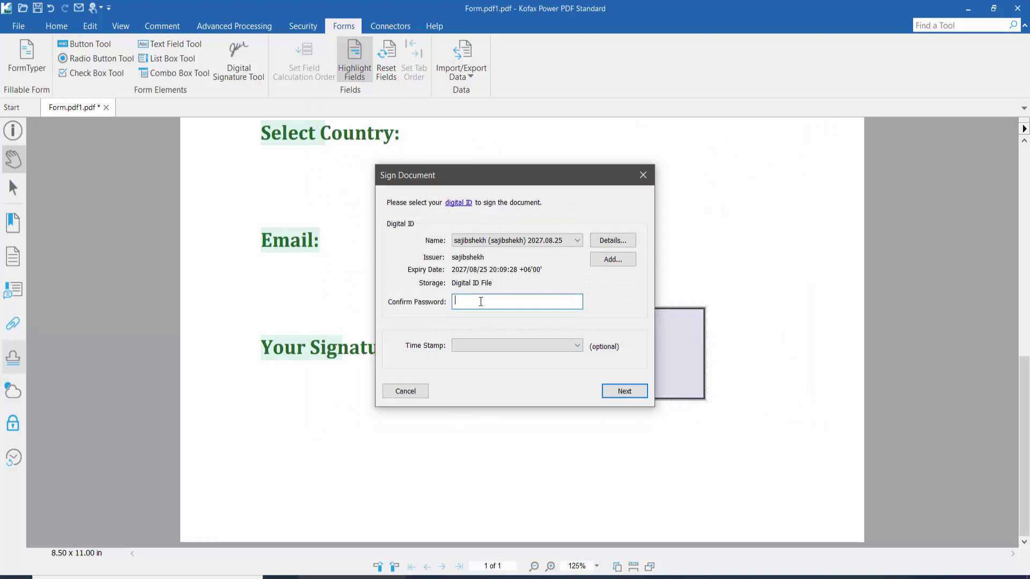
{"action": "left_click", "coordinate": [625, 391]}
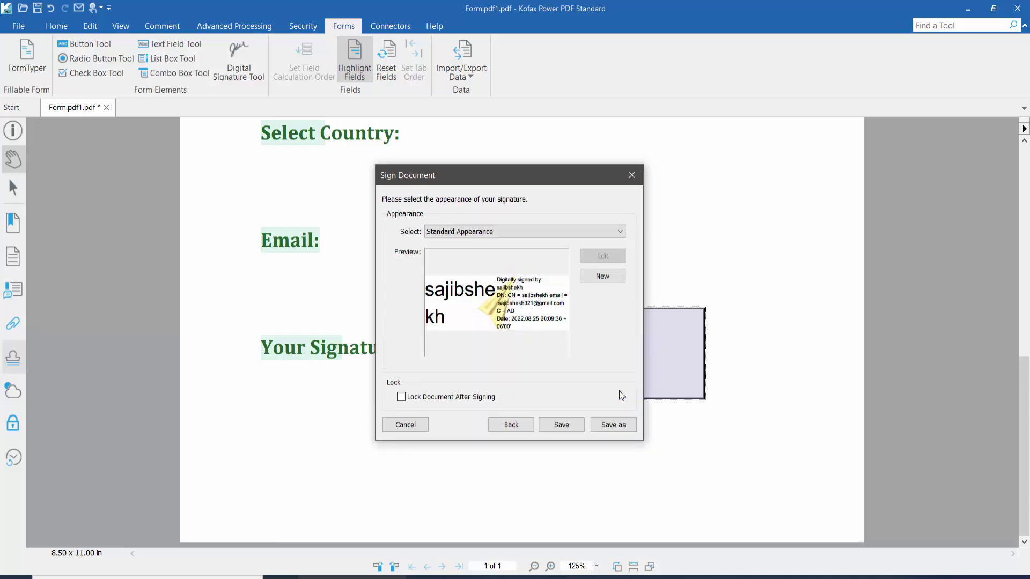
Start a new signature appearance, previewing logo, date and labels toggled off and back on.
{"action": "left_click", "coordinate": [611, 279]}
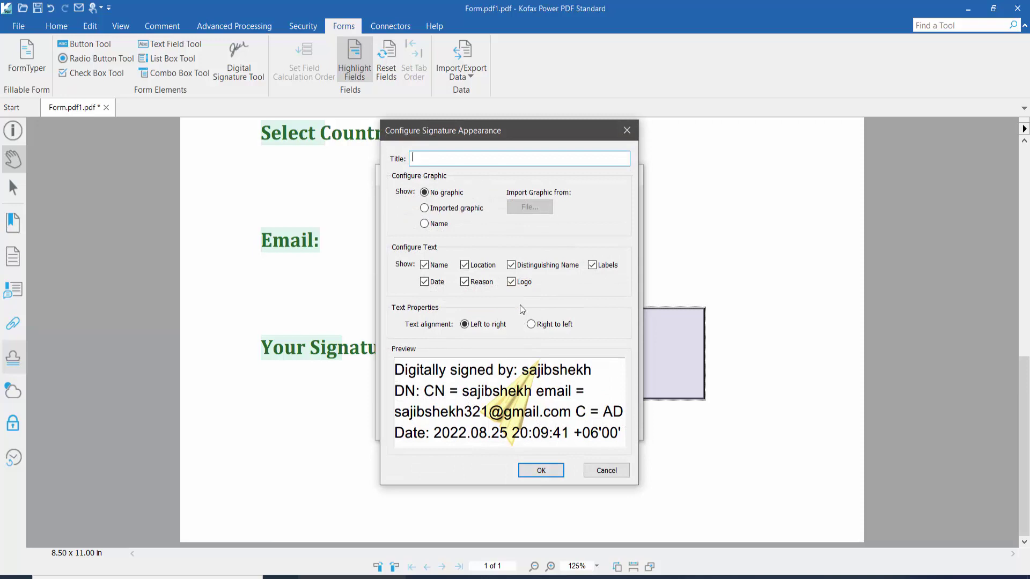
{"action": "left_click", "coordinate": [511, 281]}
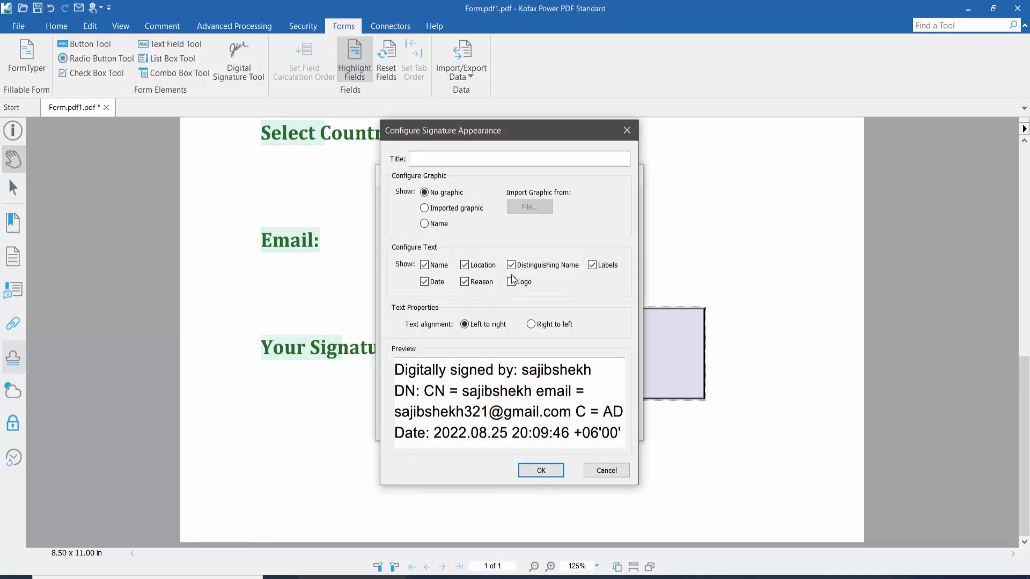
{"action": "left_click", "coordinate": [510, 281]}
{"action": "left_click", "coordinate": [424, 282]}
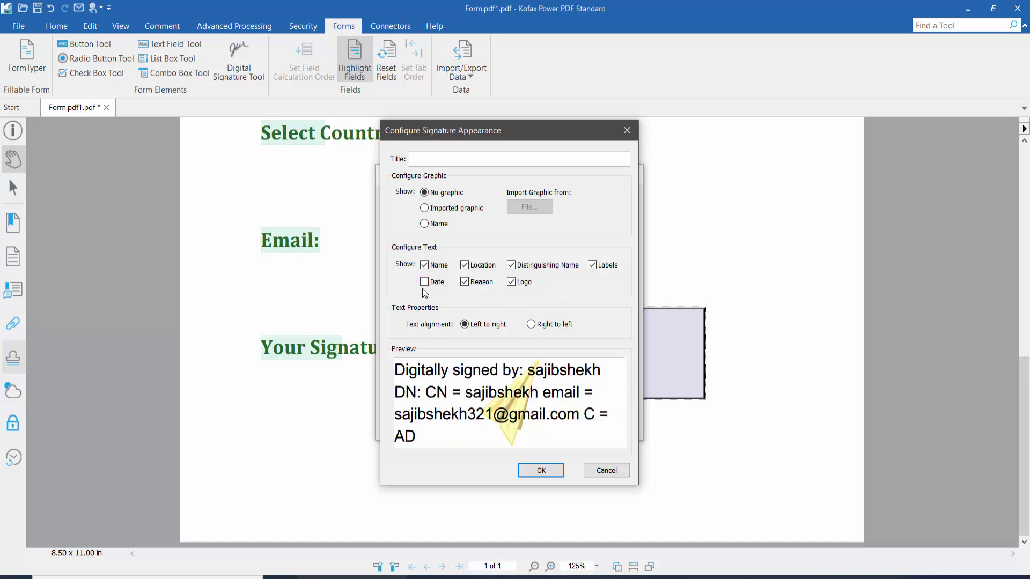
{"action": "left_click", "coordinate": [423, 282]}
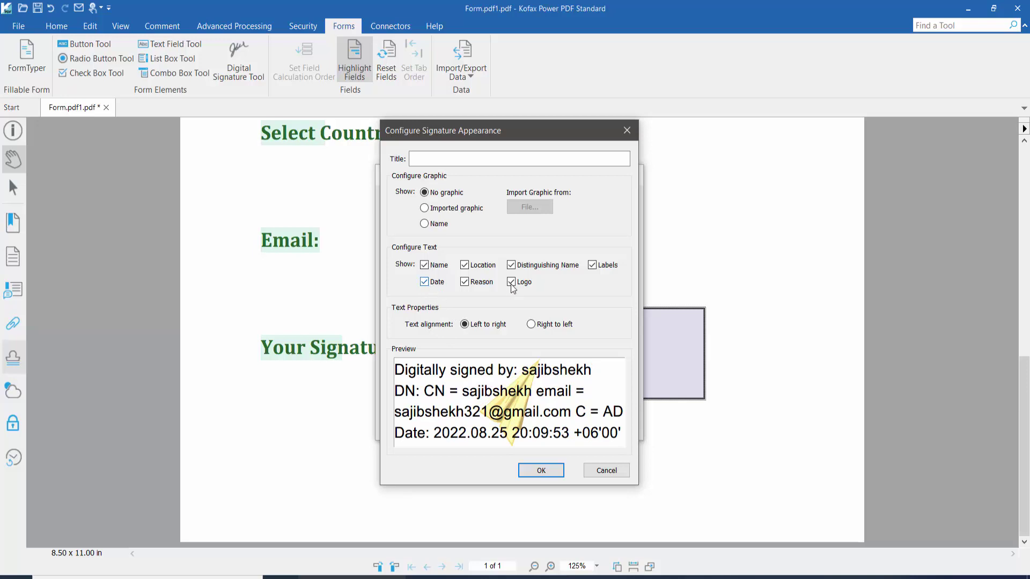
{"action": "left_click", "coordinate": [592, 265]}
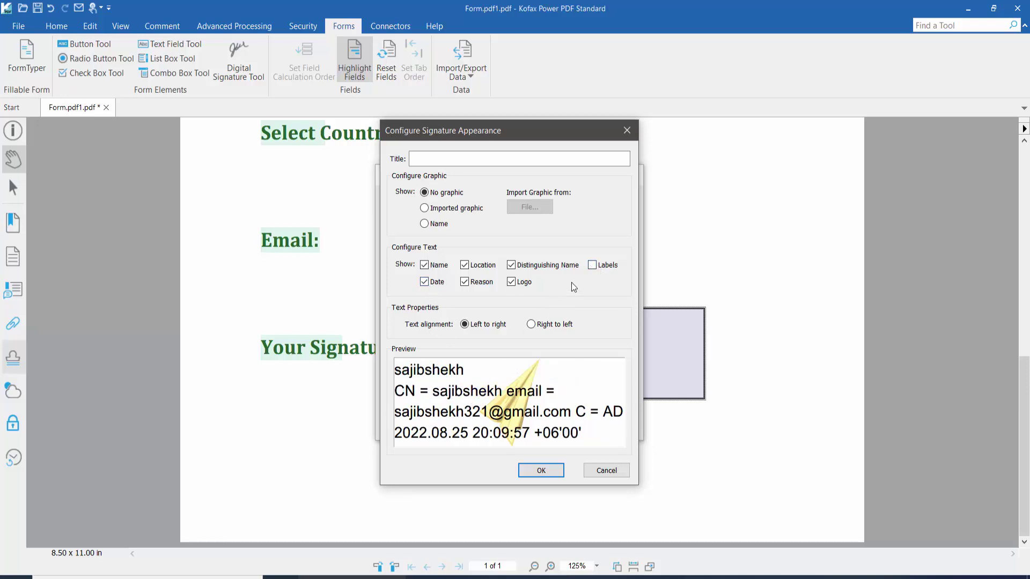
{"action": "left_click", "coordinate": [592, 265]}
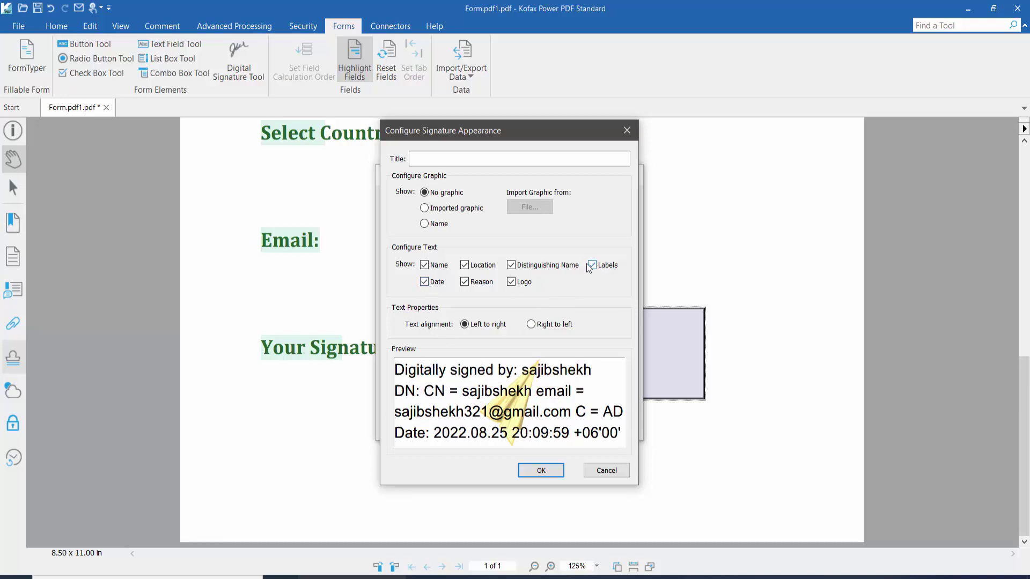
Preview toggling location, name and labels, then exclude the reason and accept the appearance.
{"action": "left_click", "coordinate": [464, 265]}
{"action": "left_click", "coordinate": [464, 264]}
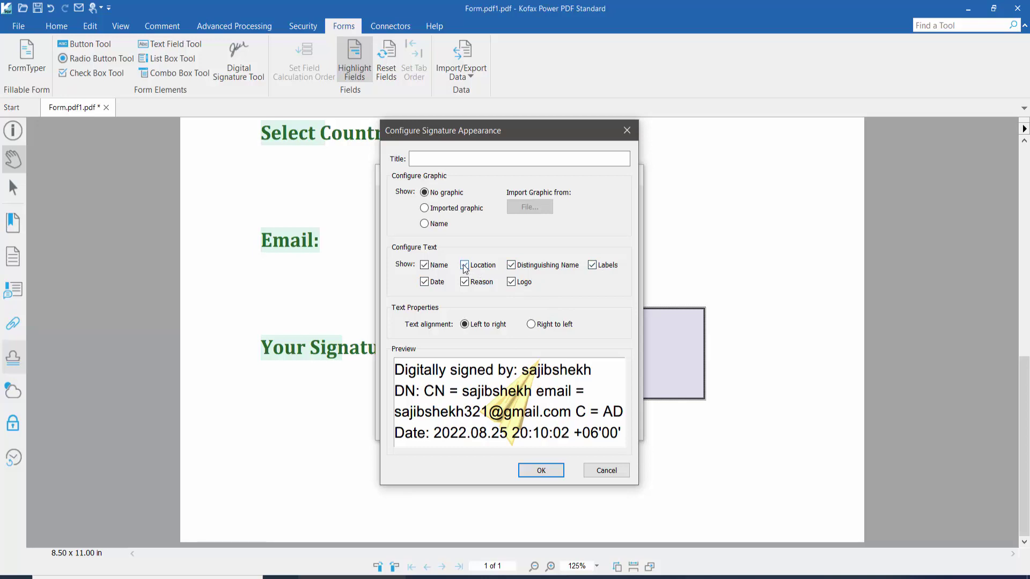
{"action": "left_click", "coordinate": [425, 264]}
{"action": "left_click", "coordinate": [425, 264]}
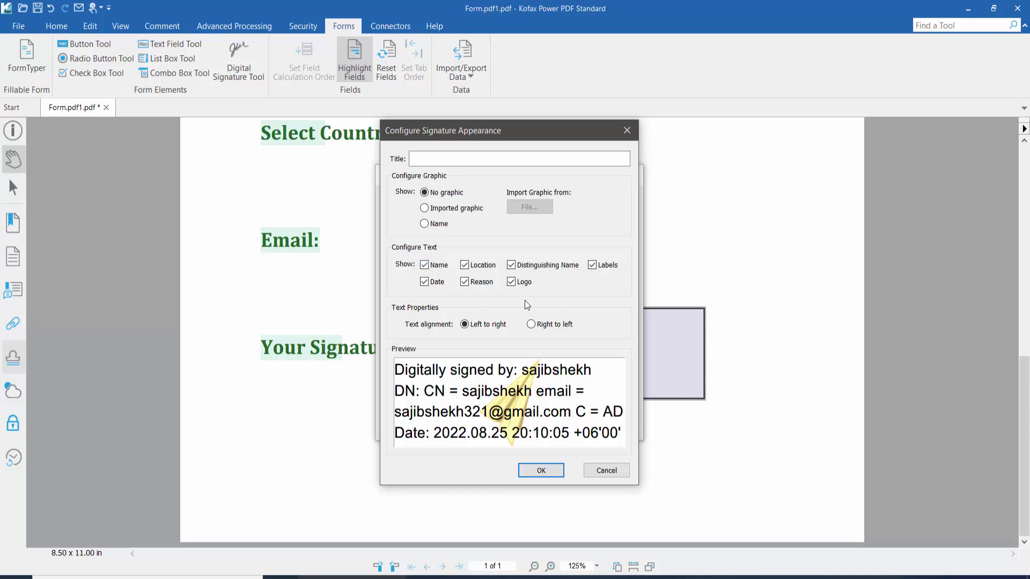
{"action": "left_click", "coordinate": [592, 265]}
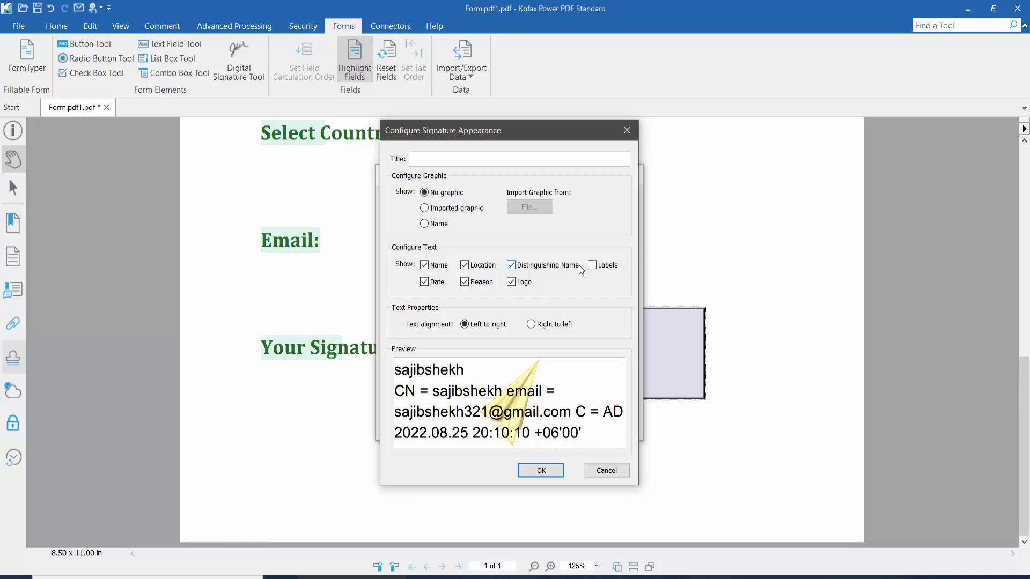
{"action": "left_click", "coordinate": [593, 265]}
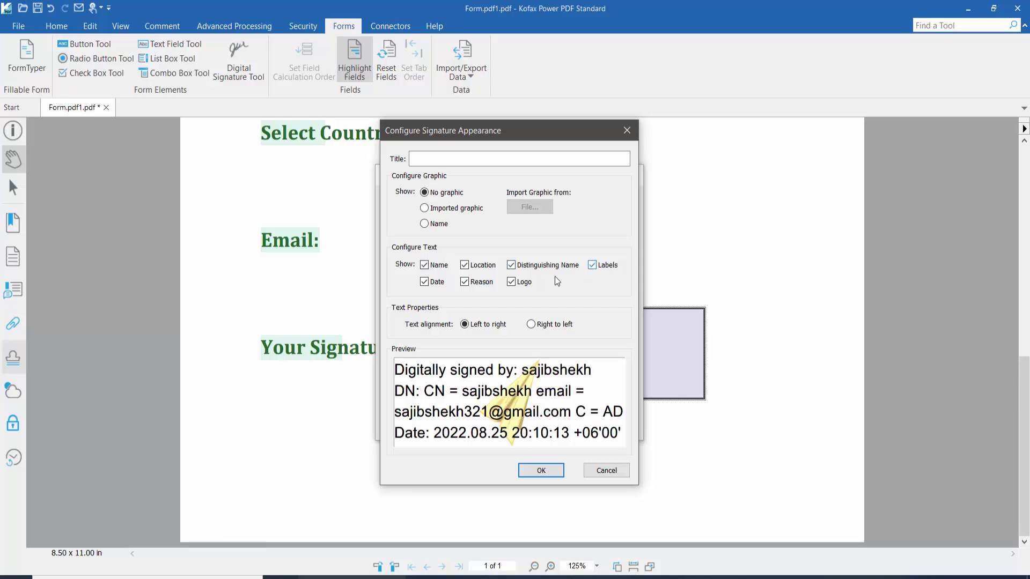
{"action": "left_click", "coordinate": [465, 282]}
{"action": "left_click", "coordinate": [541, 470]}
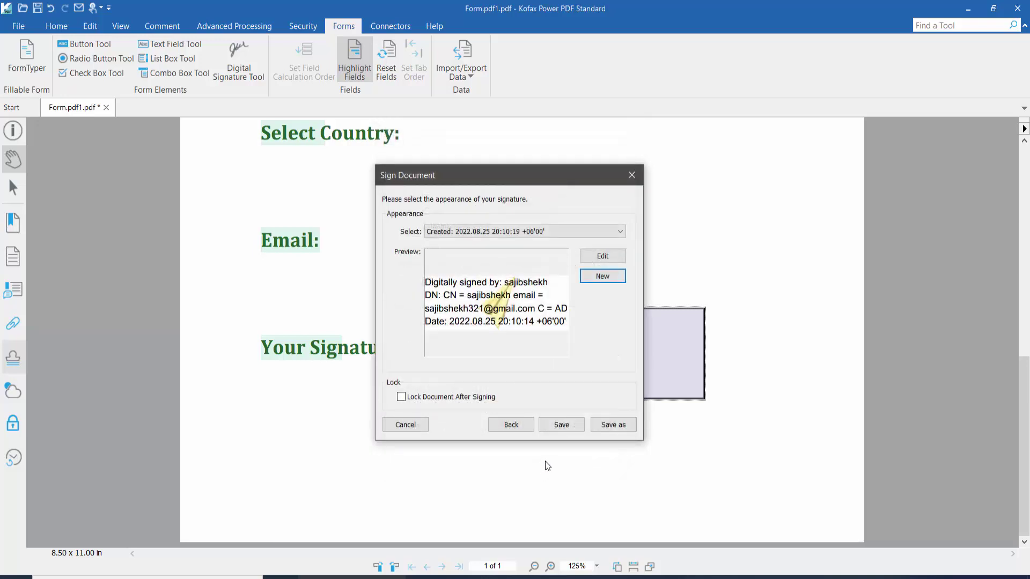
Sign and save the form with the new appearance, then open the File options.
{"action": "left_click", "coordinate": [562, 427]}
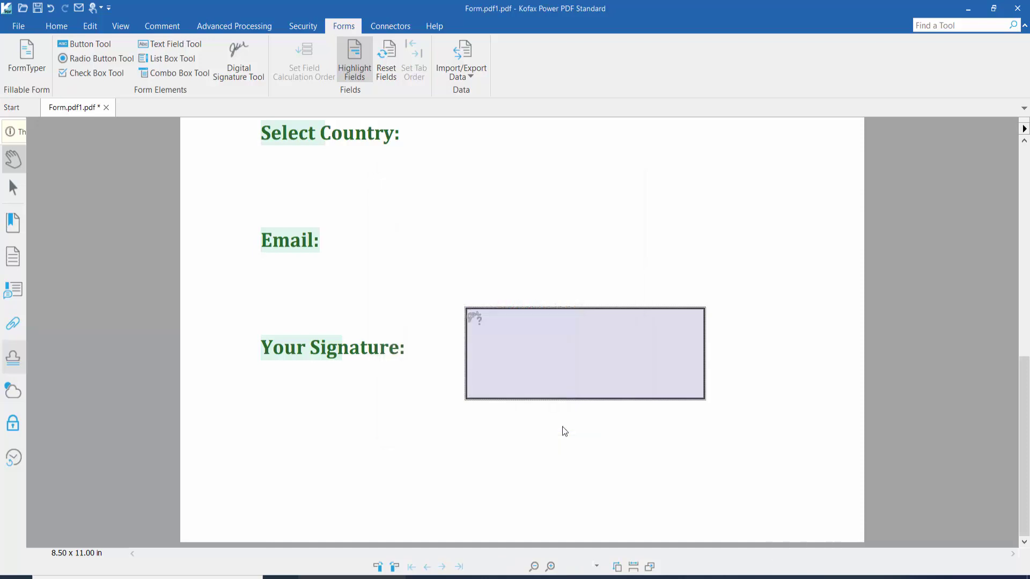
{"action": "scroll", "coordinate": [708, 338], "scroll_direction": "down", "scroll_amount": 1}
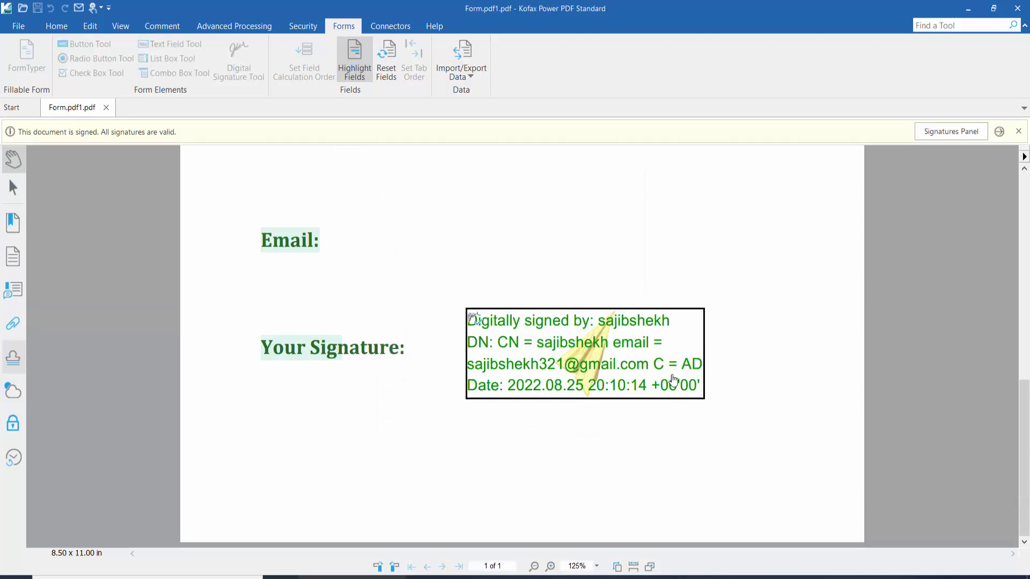
{"action": "scroll", "coordinate": [630, 362], "scroll_direction": "down", "scroll_amount": 2}
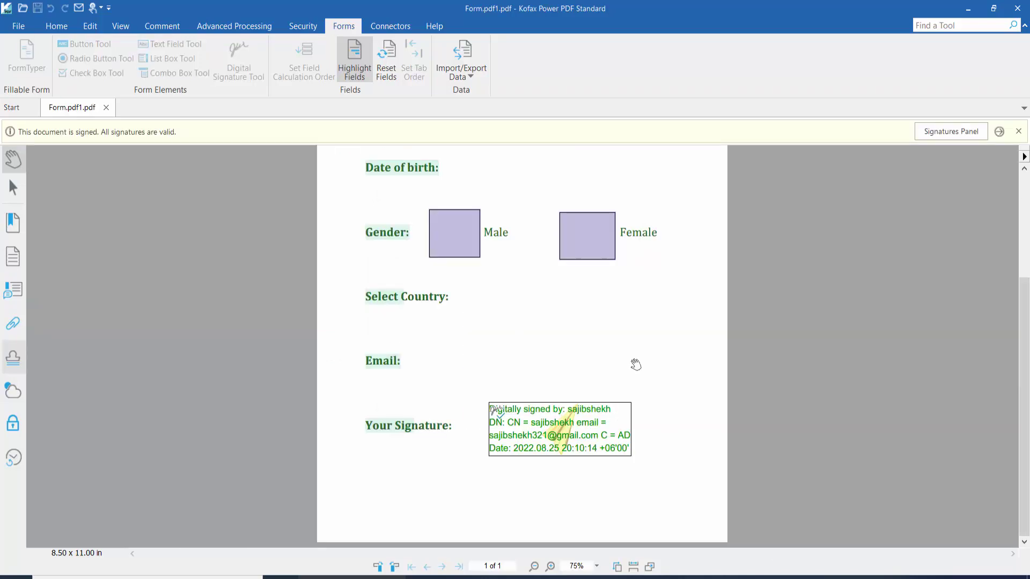
{"action": "scroll", "coordinate": [635, 365], "scroll_direction": "up", "scroll_amount": 1}
{"action": "scroll", "coordinate": [618, 460], "scroll_direction": "down", "scroll_amount": 2}
{"action": "scroll", "coordinate": [676, 394], "scroll_direction": "up", "scroll_amount": 5}
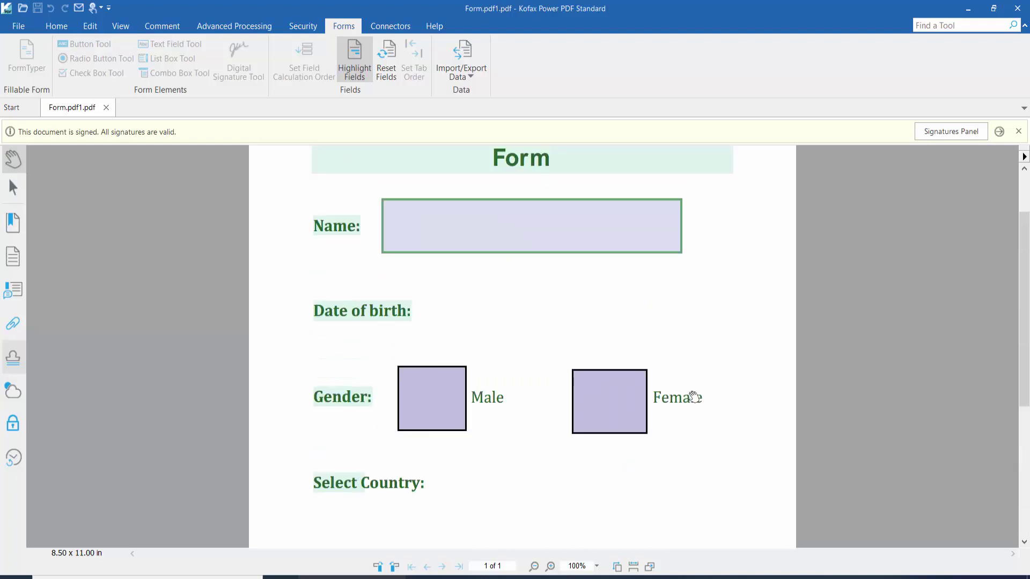
{"action": "scroll", "coordinate": [676, 395], "scroll_direction": "down", "scroll_amount": 2}
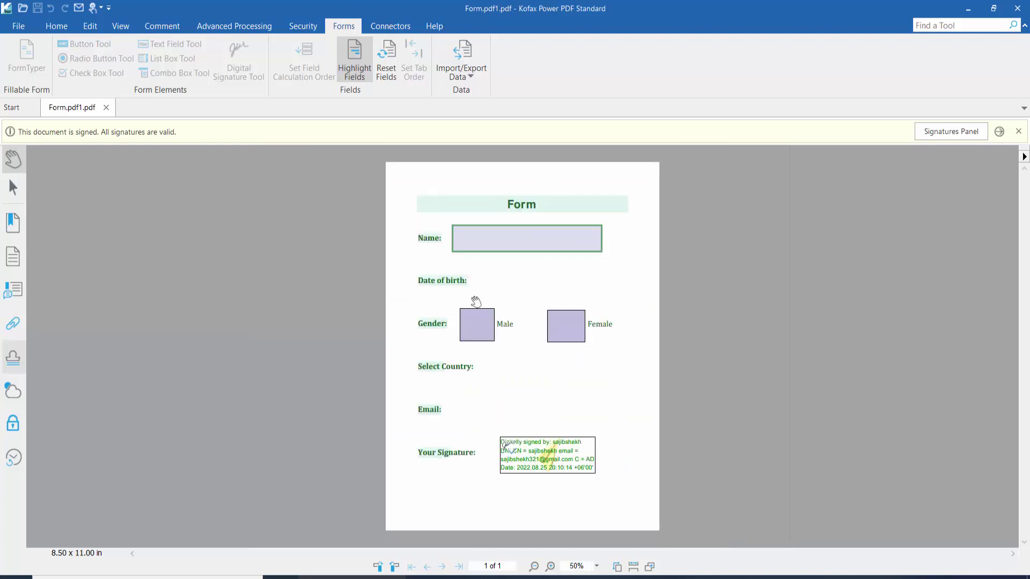
{"action": "left_click", "coordinate": [18, 26]}
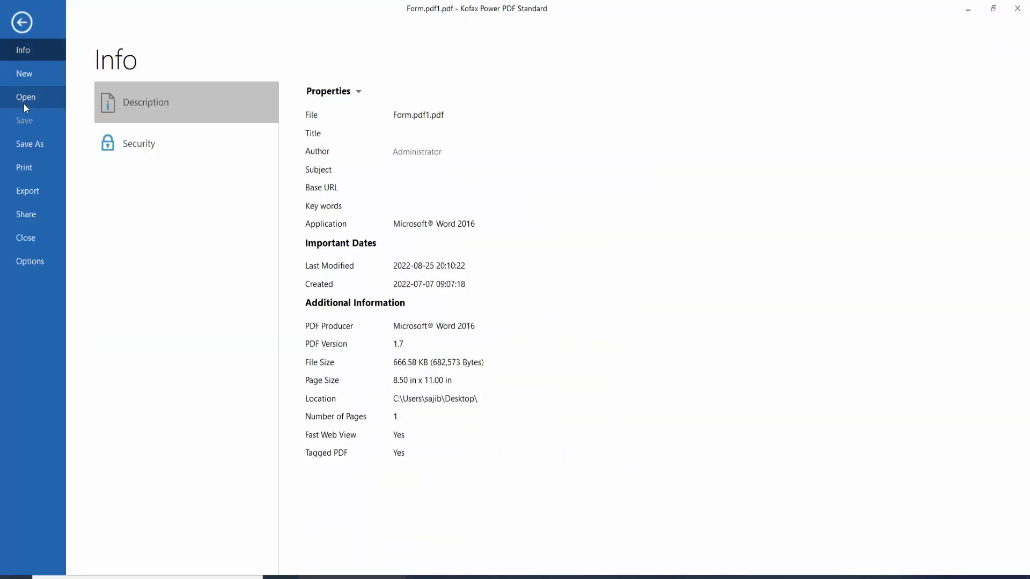
{"action": "left_click", "coordinate": [30, 144]}
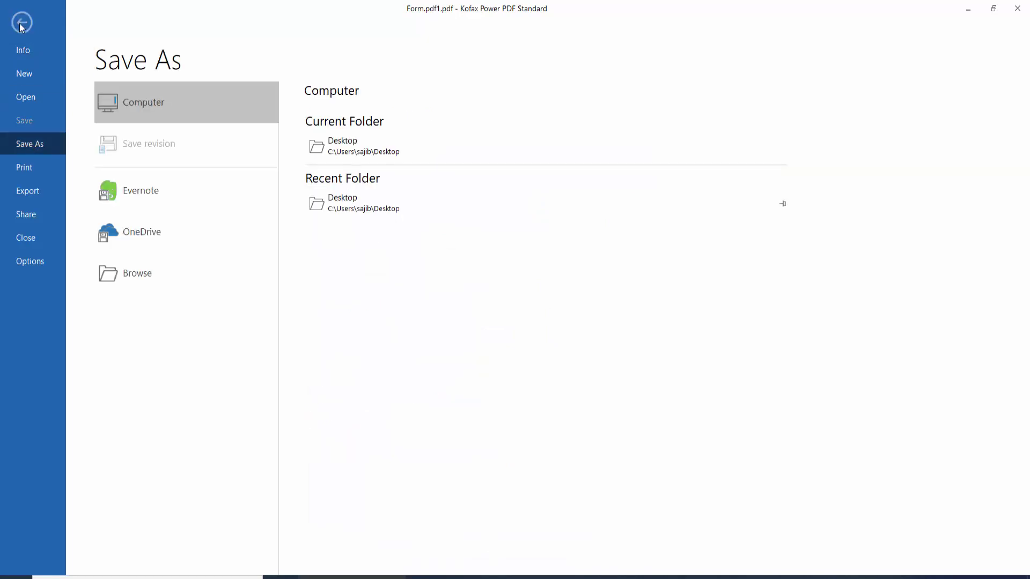
{"action": "scroll", "coordinate": [613, 370], "scroll_direction": "up", "scroll_amount": 2}
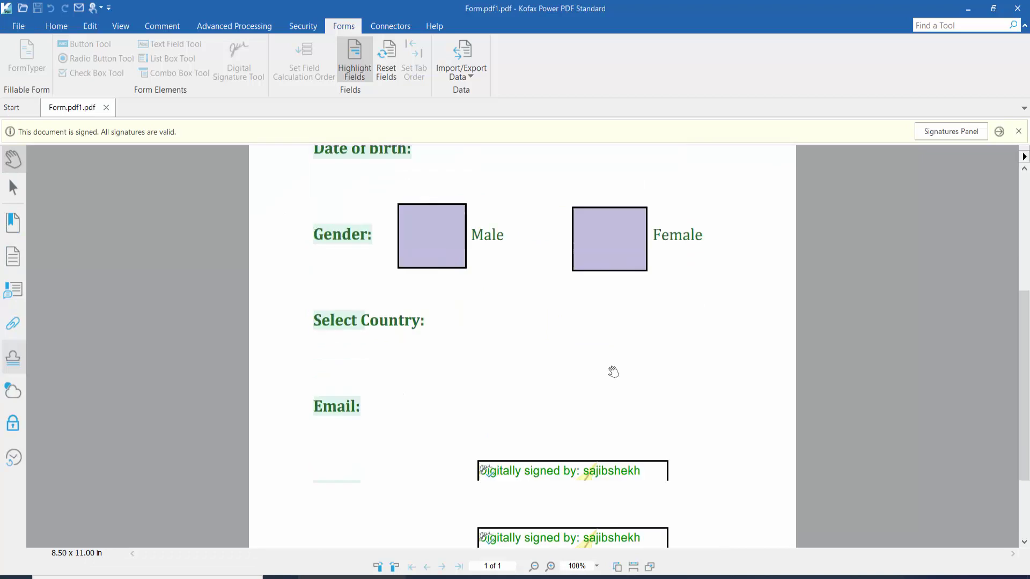
{"action": "scroll", "coordinate": [613, 370], "scroll_direction": "up", "scroll_amount": 1}
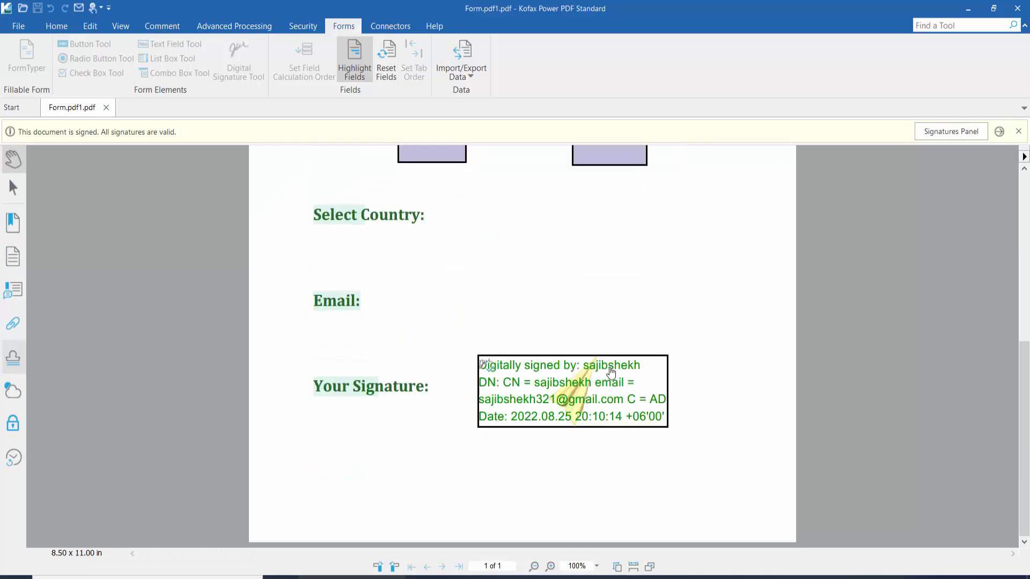